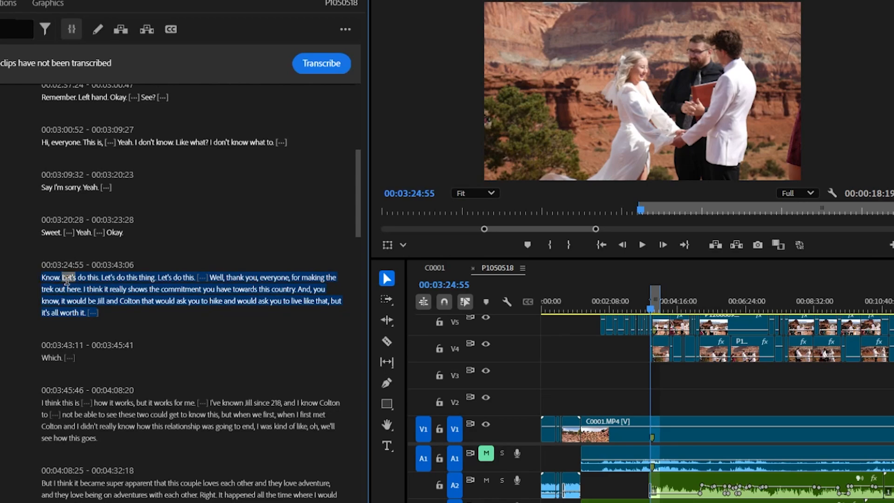
- Cut (extract) the selected transcript passage at 00:03:24:55 from the sequence
right_click(68, 284)
click(132, 324)
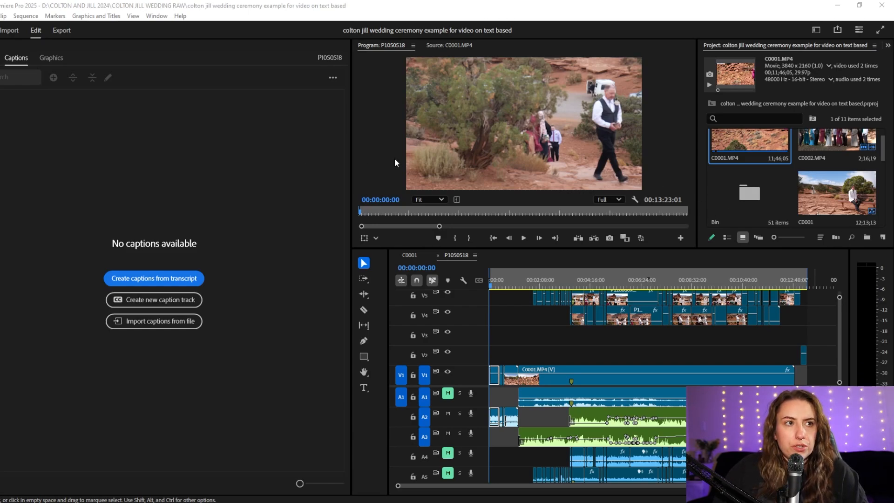
- Widen the Program Monitor and the timeline by narrowing the transcript and tools areas beside them
drag(351, 148, 291, 149)
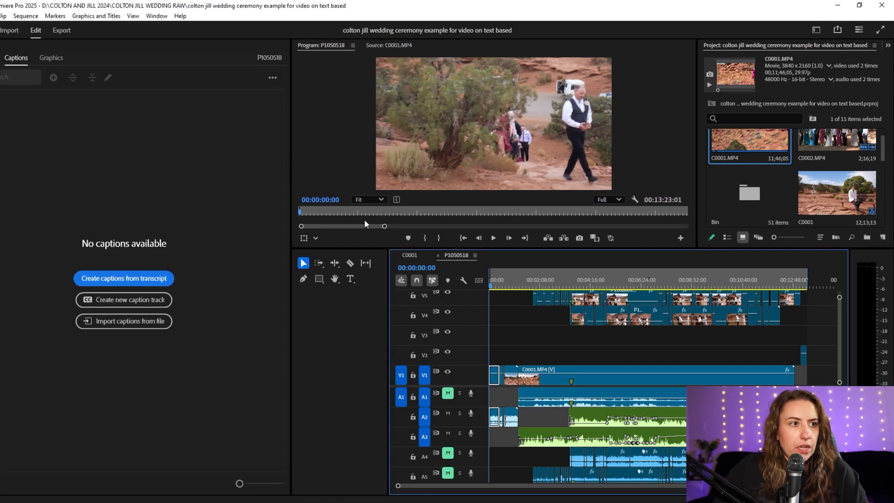
drag(389, 261, 318, 264)
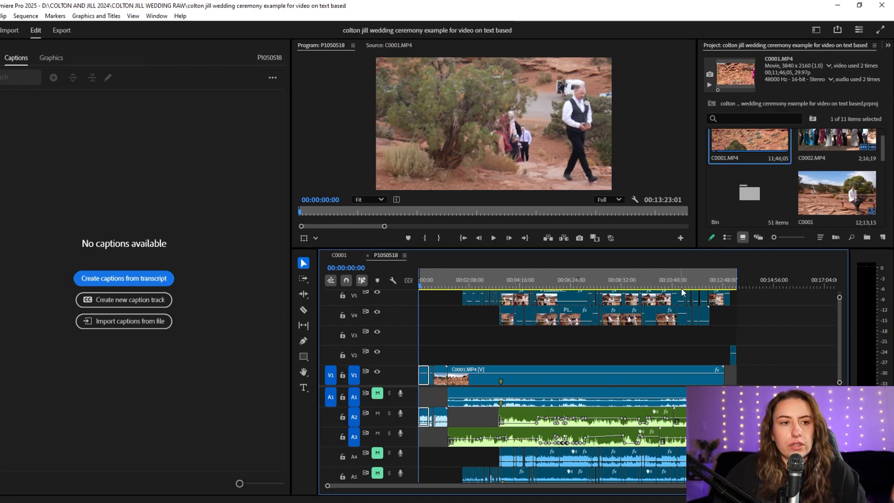
- Skim the P1050518 sequence, return to its start, and check the source clip C0001.MP4
click(468, 282)
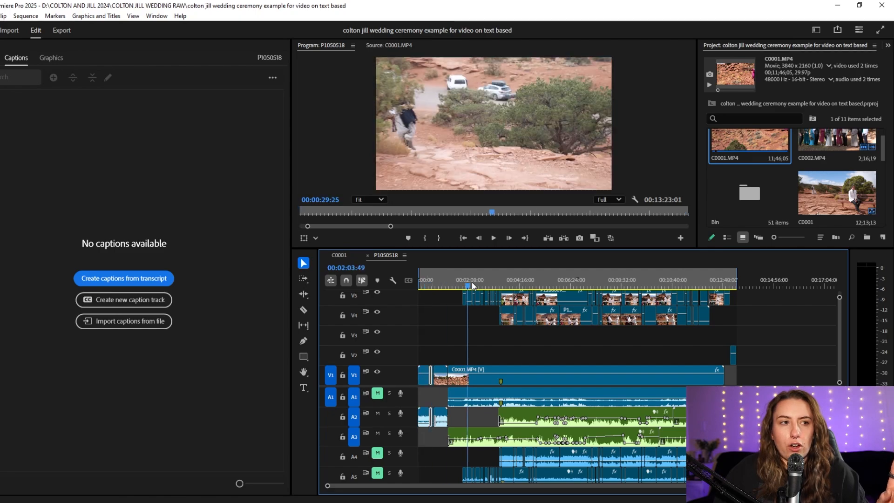
drag(472, 282, 584, 289)
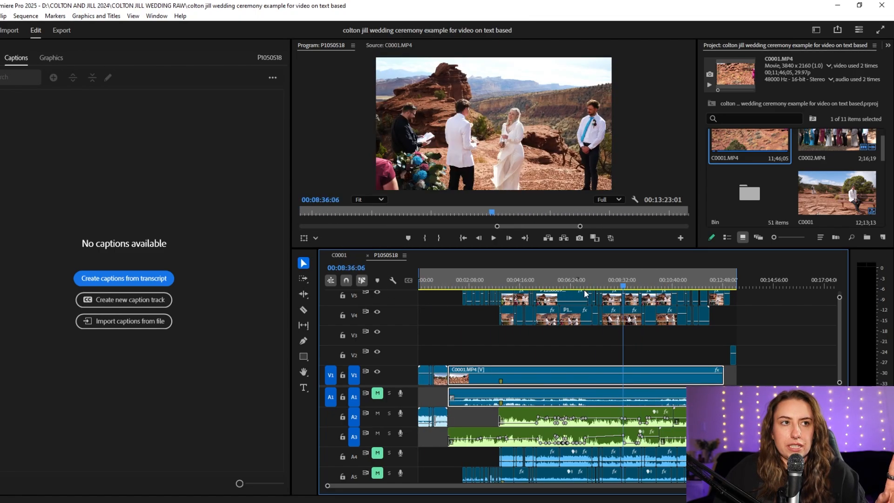
key(Home)
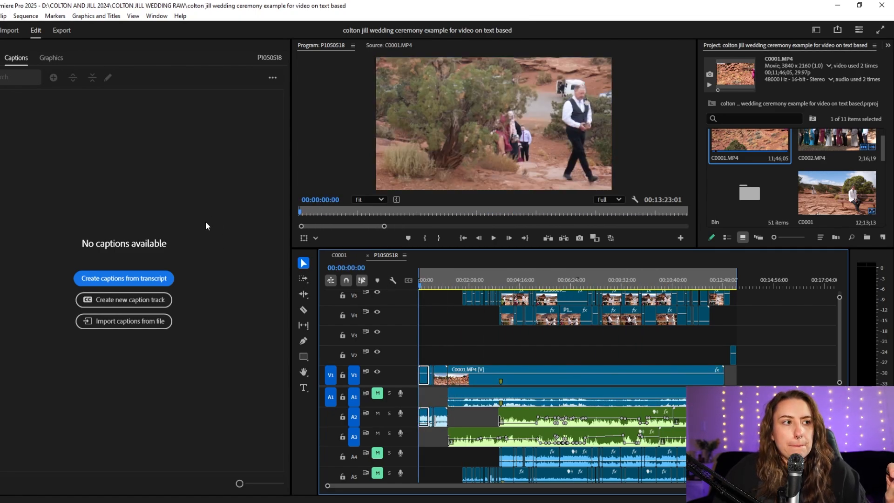
click(385, 45)
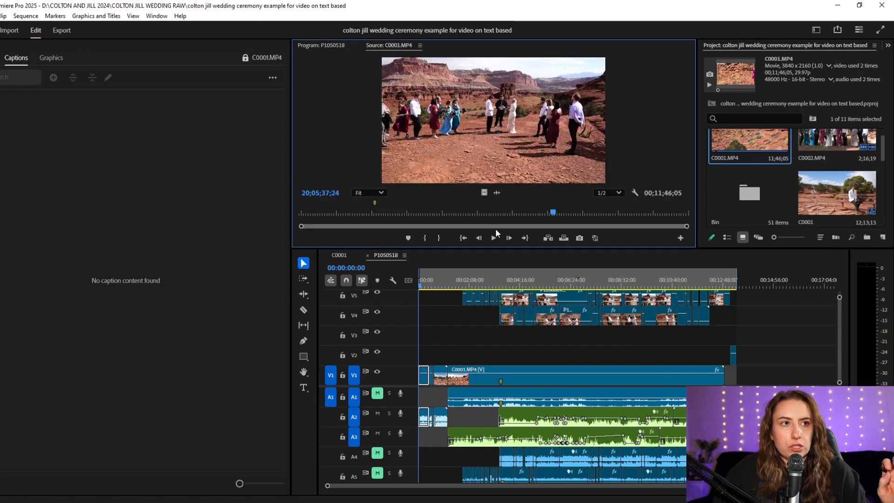
click(319, 45)
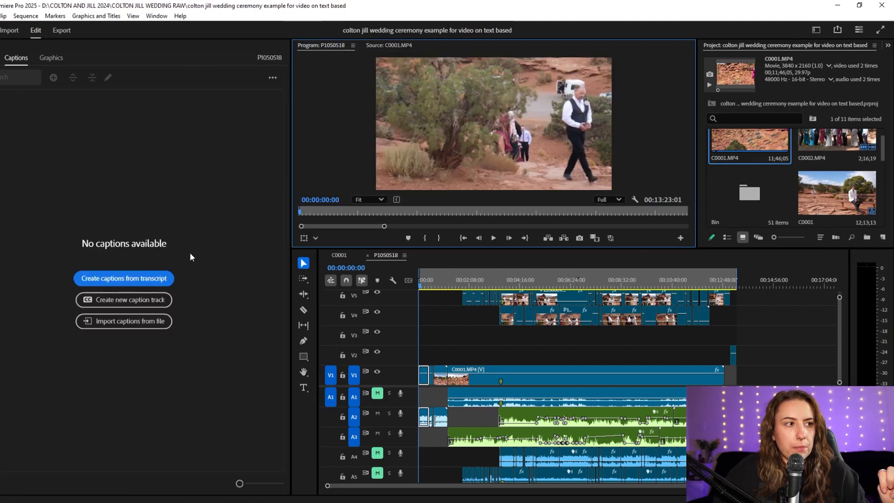
- Open the sequence's transcript and transcribe its eight selected source clips
click(231, 231)
click(0, 57)
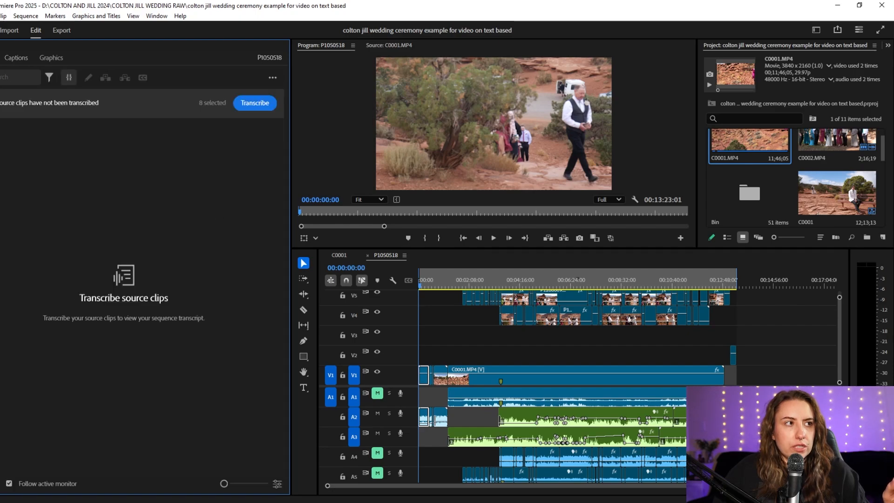
click(263, 103)
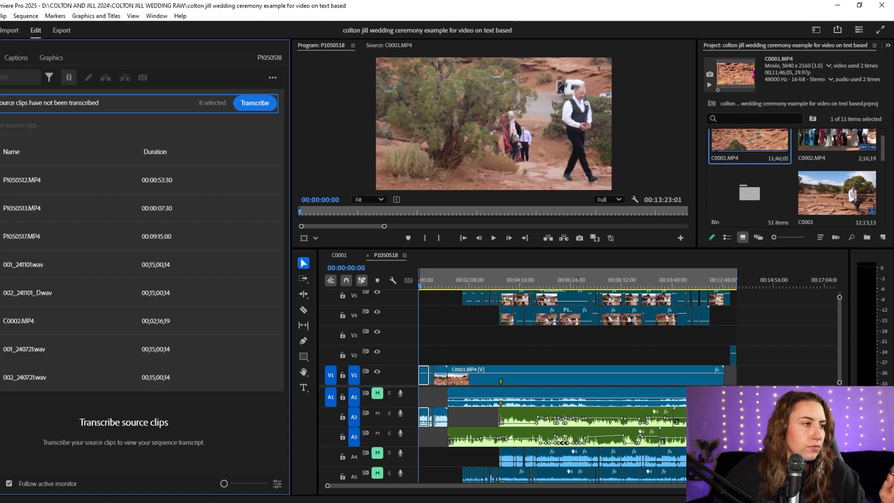
click(263, 103)
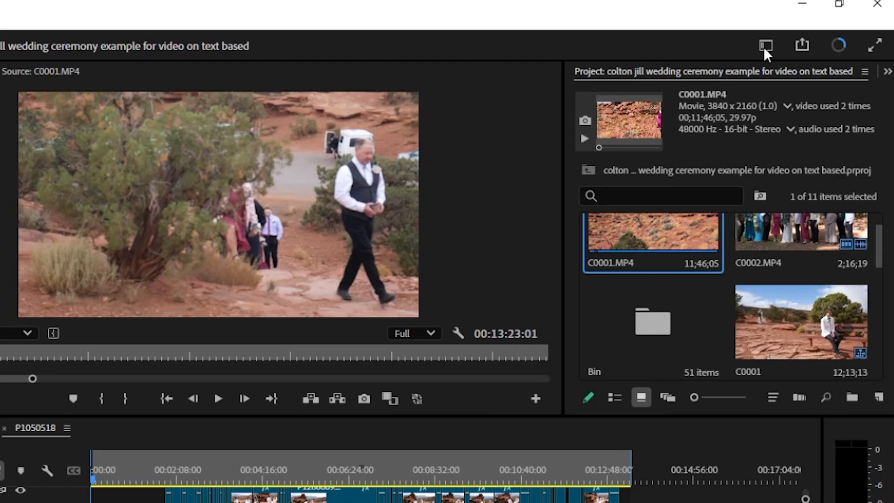
click(785, 40)
click(785, 40)
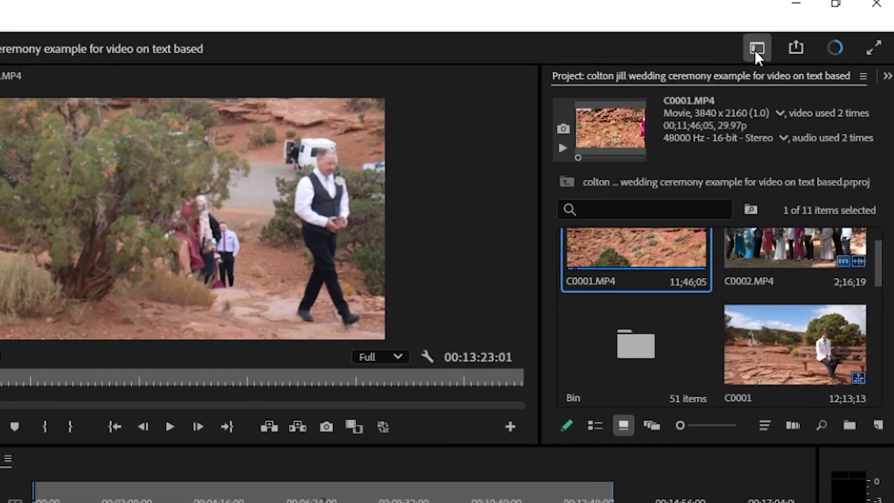
click(755, 49)
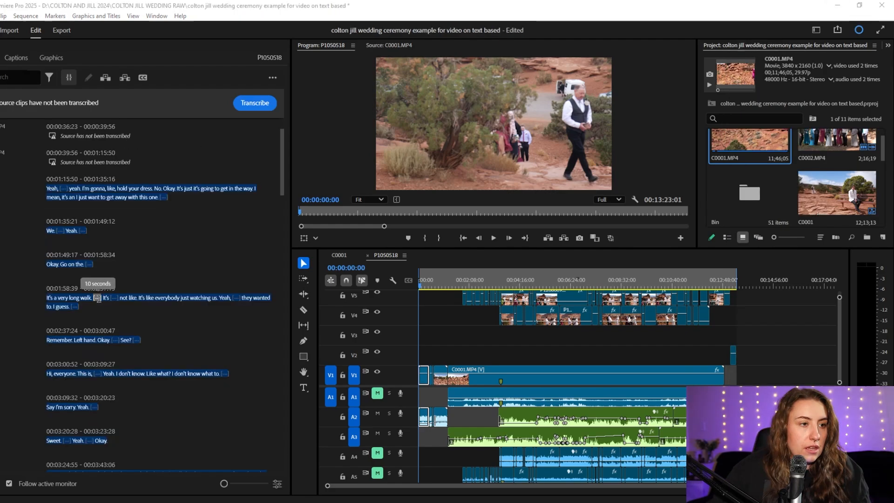
- Examine the start of the new transcript and jump the playhead to its first spoken lines, beginning at "Yeah"
scroll(96, 300, up, 1)
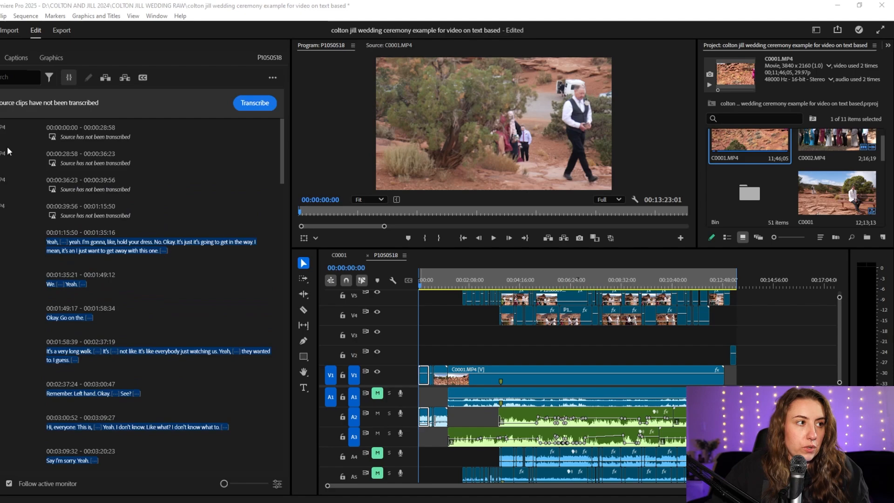
click(64, 242)
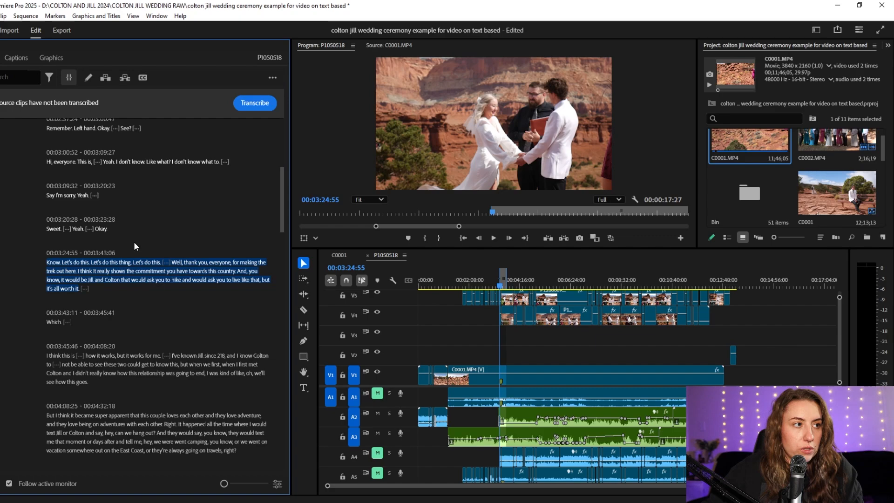
click(65, 285)
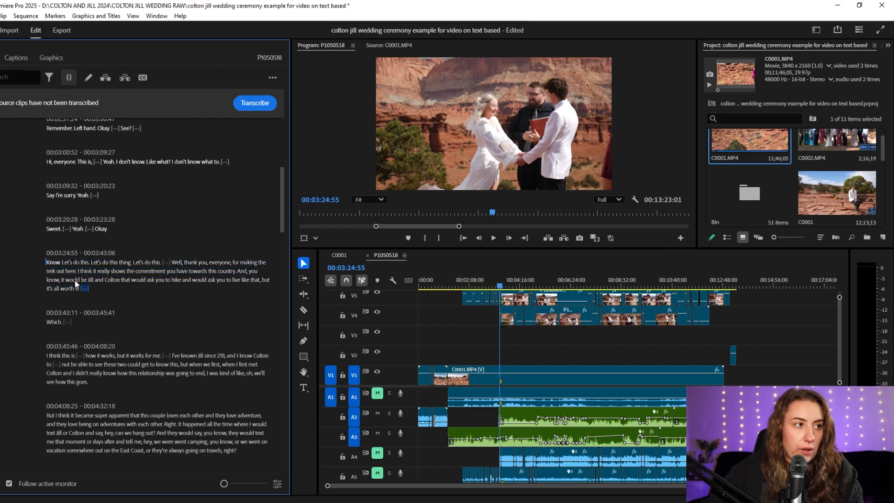
- Select the whole transcript paragraph at 00:03:24:55 and cut (extract) it from the sequence
drag(88, 289, 41, 263)
right_click(67, 269)
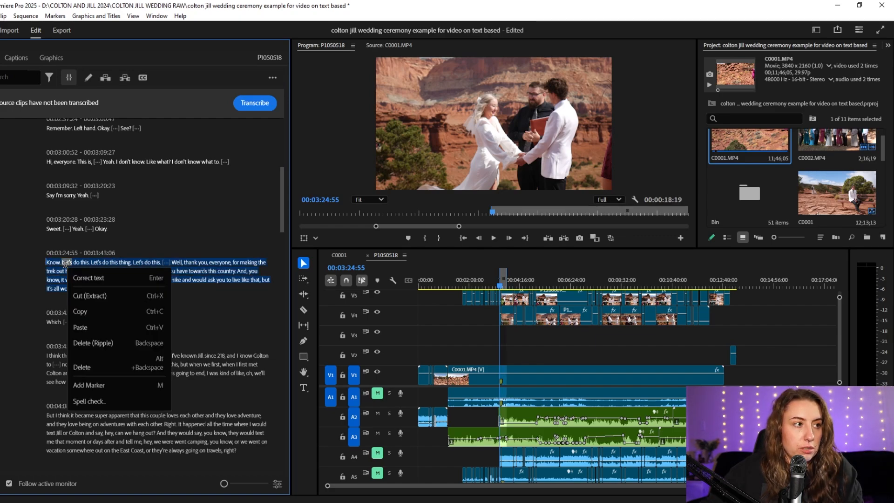
click(113, 296)
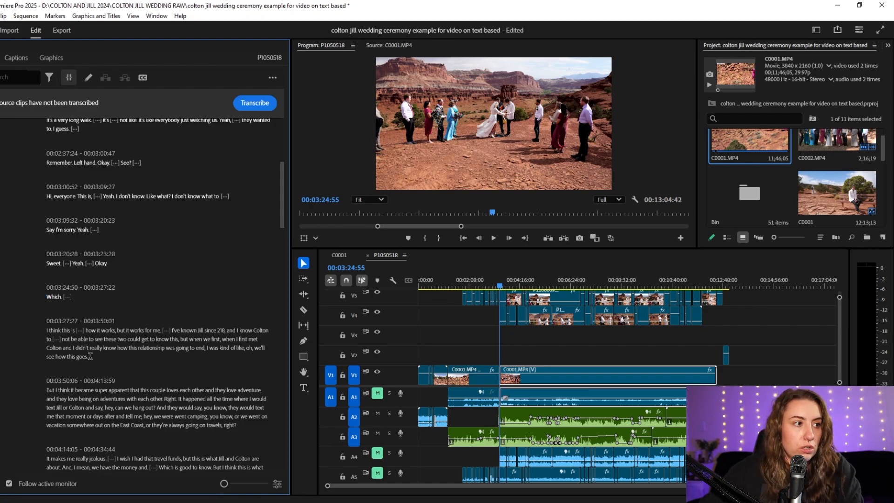
- Select the transcript paragraph beginning "I think this is" at 00:03:27:27 and lift it out of the sequence
drag(88, 357, 47, 331)
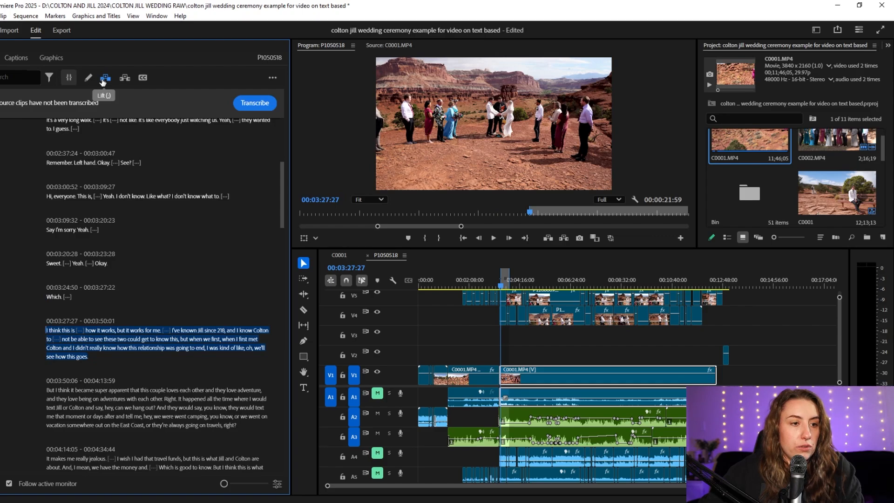
click(104, 82)
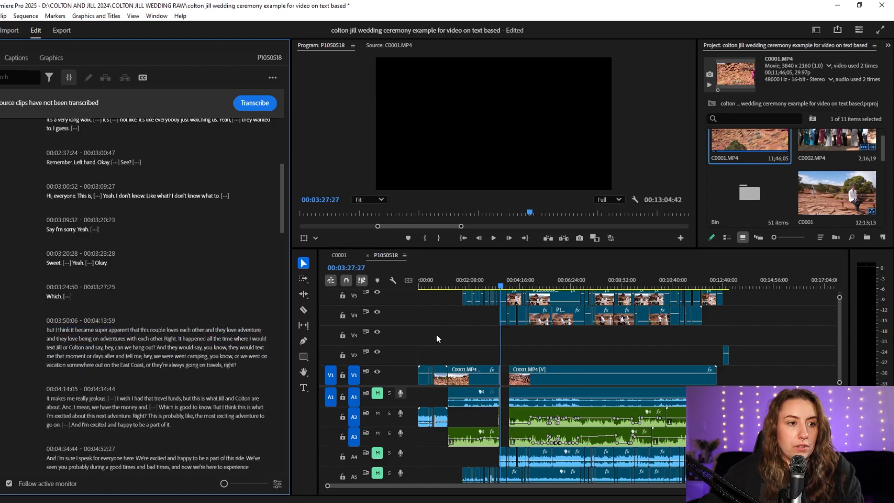
- Select the pause after "Which." and look through the pauses in the following transcript paragraphs
scroll(139, 279, up, 1)
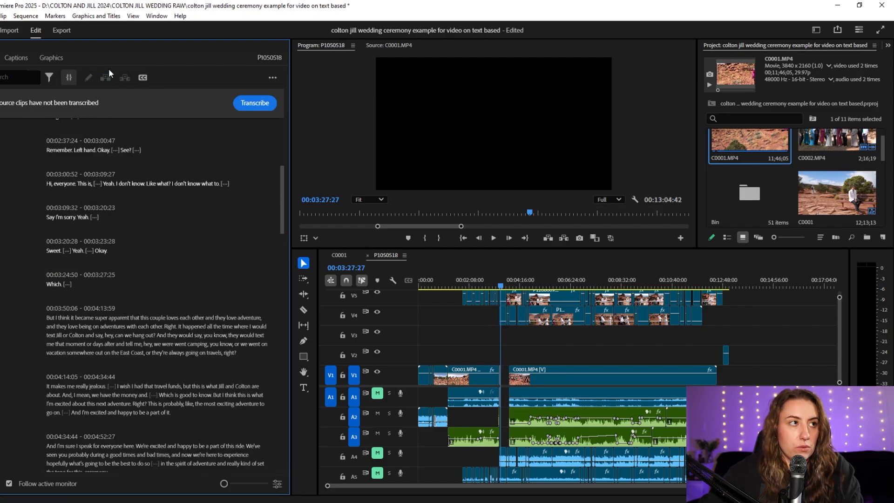
click(69, 284)
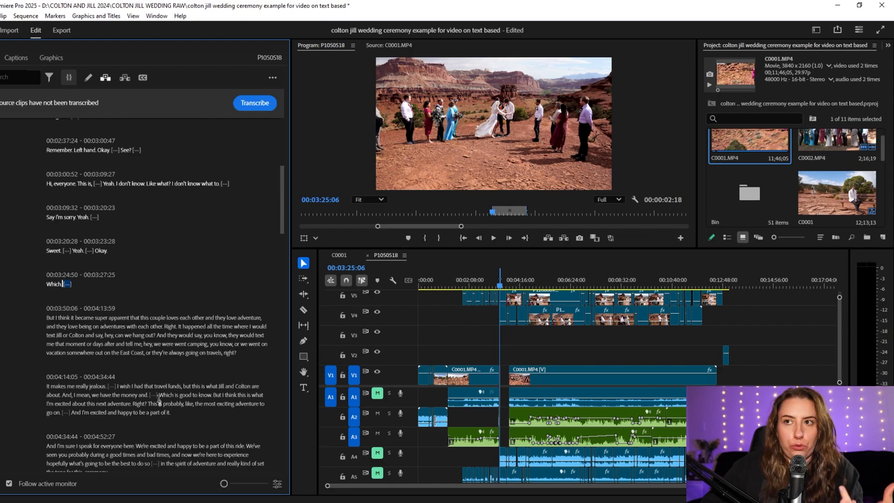
scroll(159, 390, down, 2)
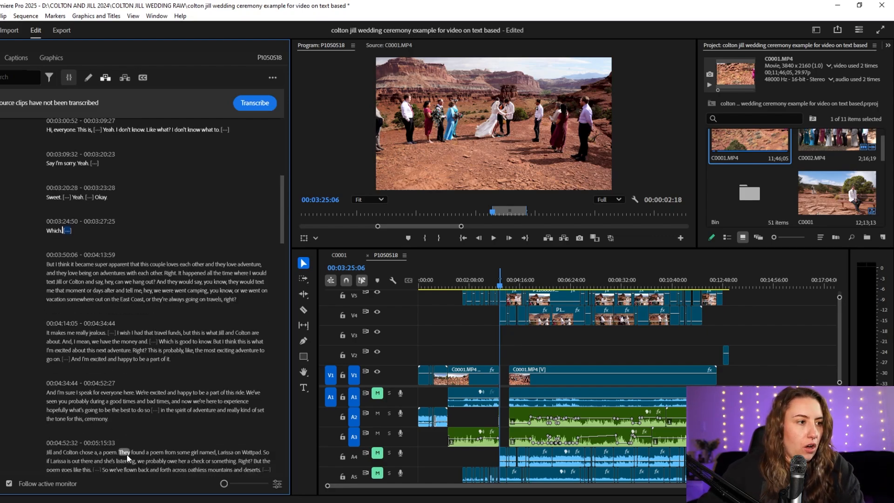
click(155, 410)
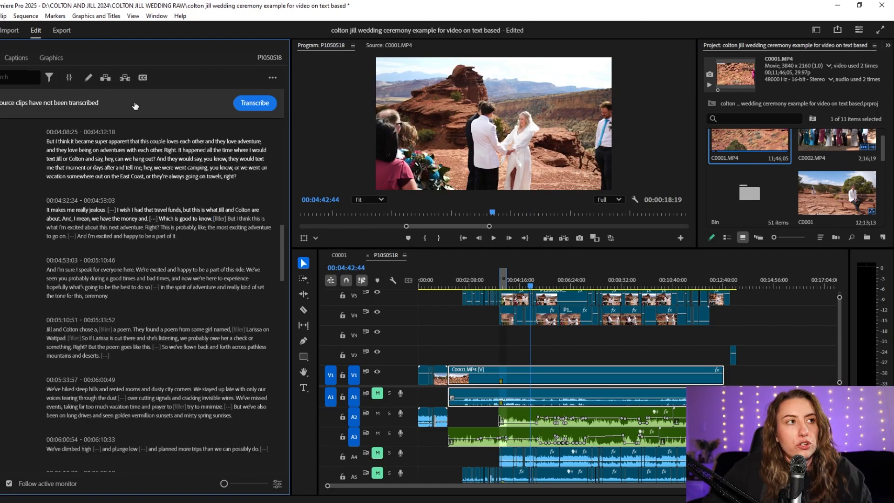
- Filter the transcript to filler words and open the delete options for the matches
click(49, 78)
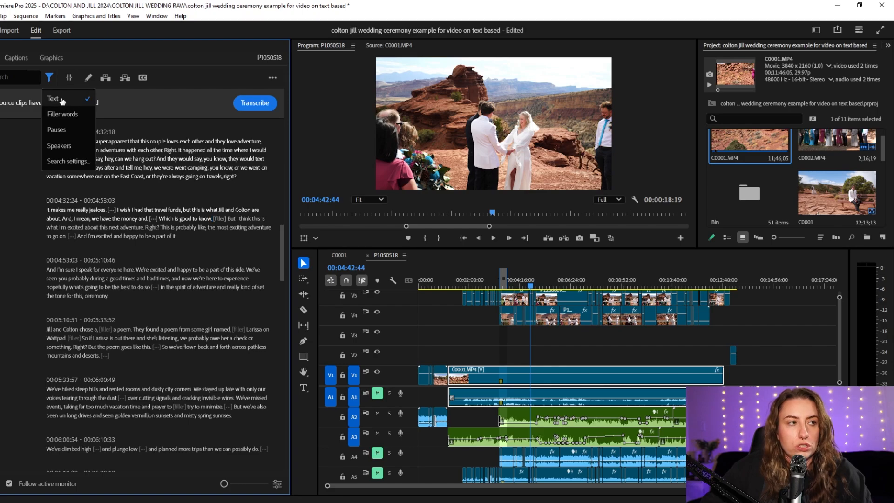
click(51, 80)
click(51, 80)
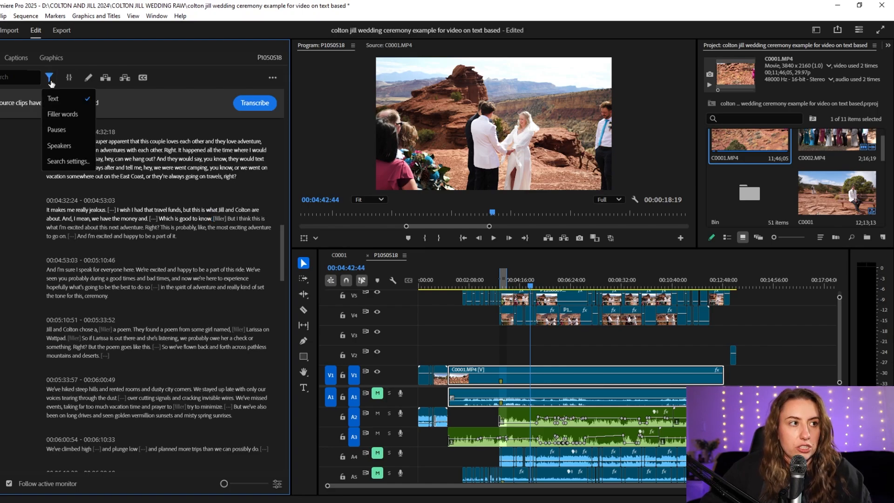
click(76, 117)
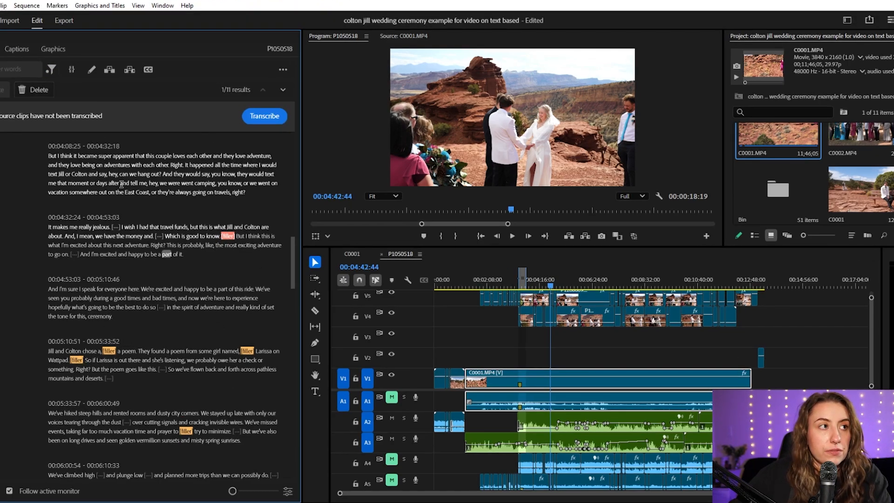
click(35, 89)
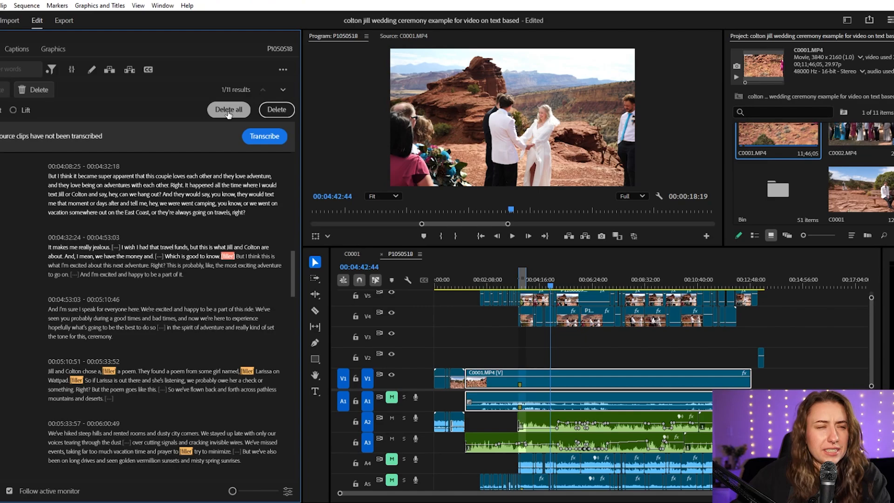
- Review the highlighted filler words throughout the transcript and jump the playhead to the end of the "ceremony" paragraph at 00:05:10:31
scroll(228, 344, down, 4)
scroll(221, 345, down, 8)
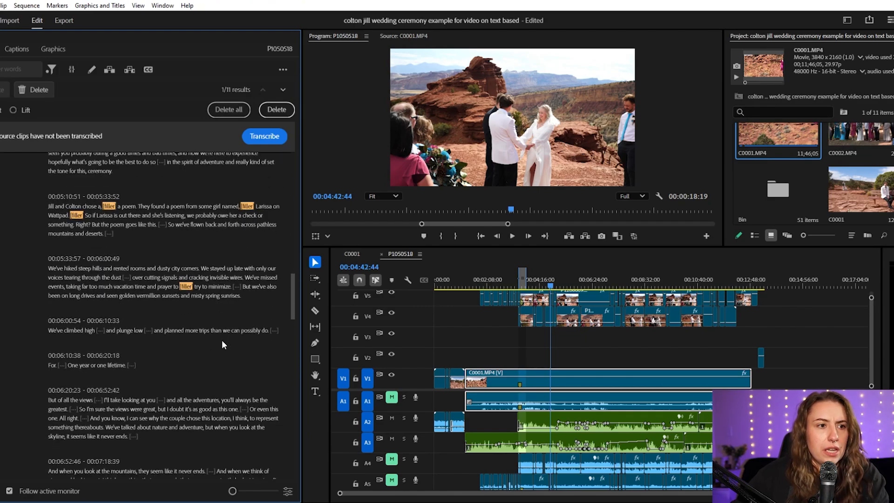
scroll(215, 354, up, 20)
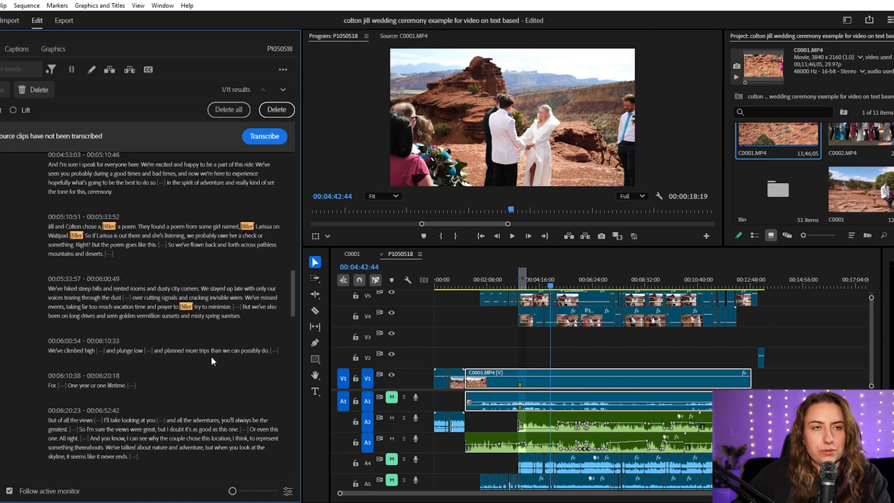
scroll(210, 349, down, 3)
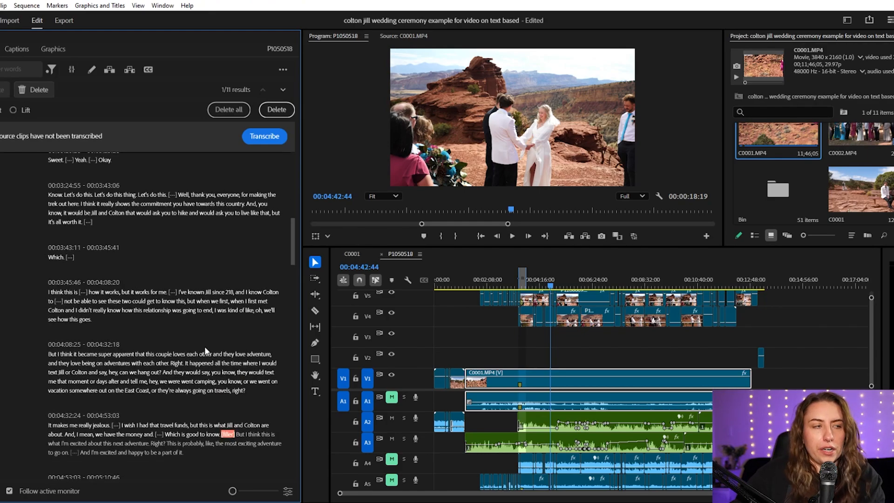
scroll(215, 313, down, 7)
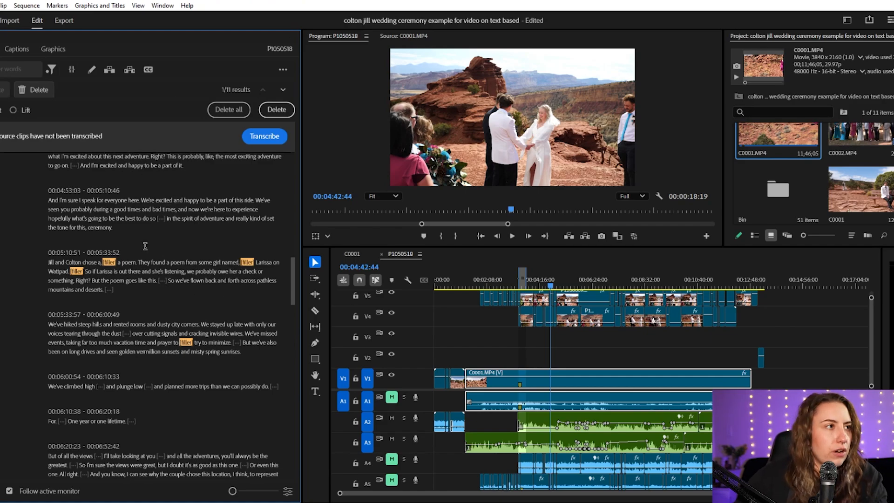
click(70, 252)
scroll(165, 293, up, 11)
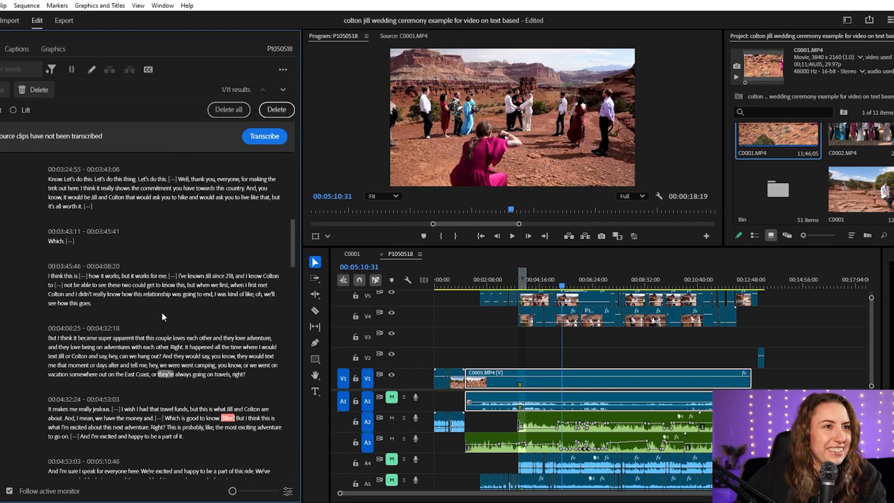
scroll(155, 310, up, 2)
scroll(161, 264, down, 15)
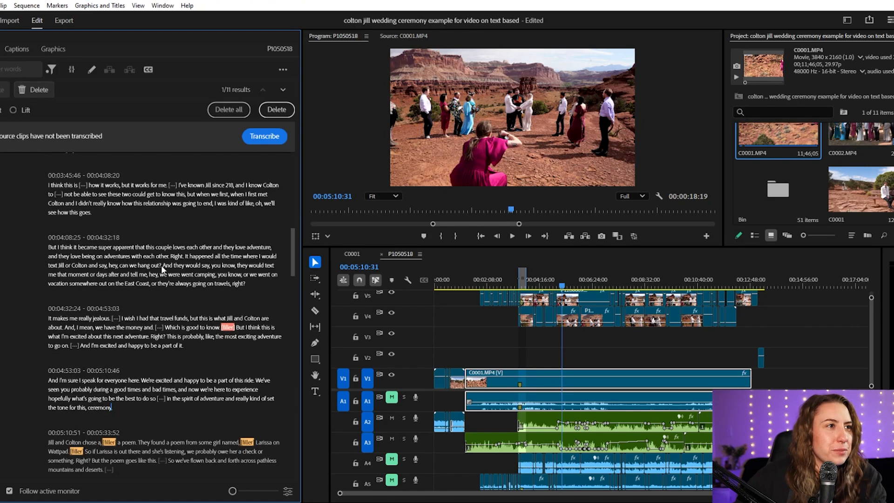
scroll(102, 208, down, 2)
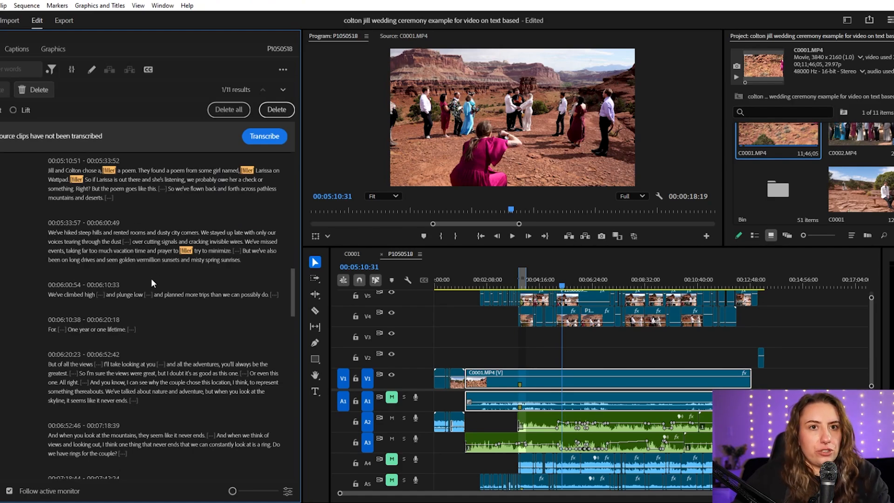
- Filter the transcript to pauses and open the delete options for the matches
click(52, 70)
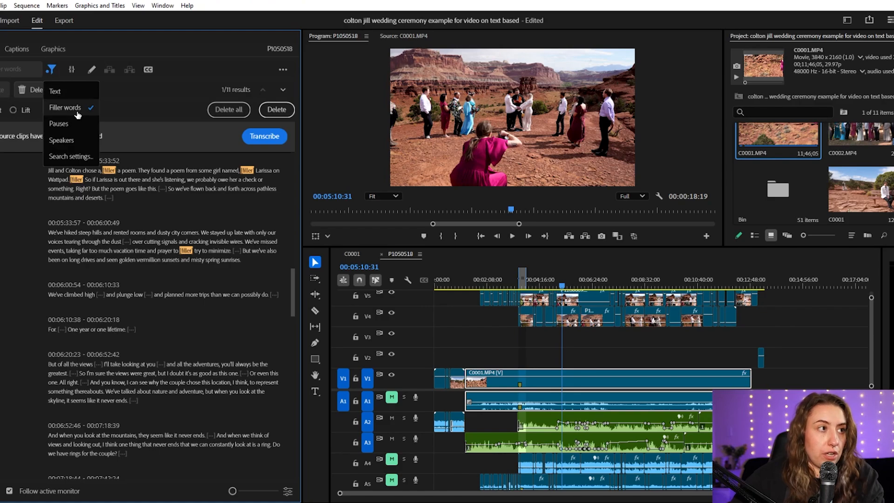
click(67, 122)
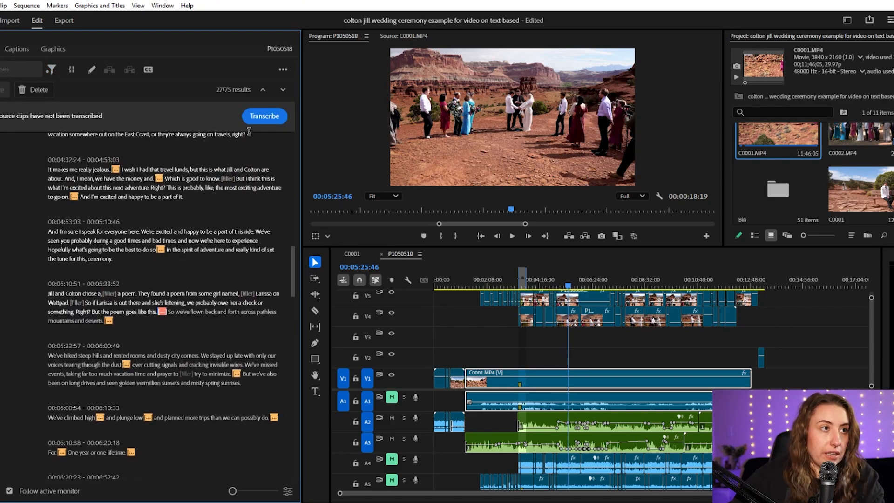
click(35, 89)
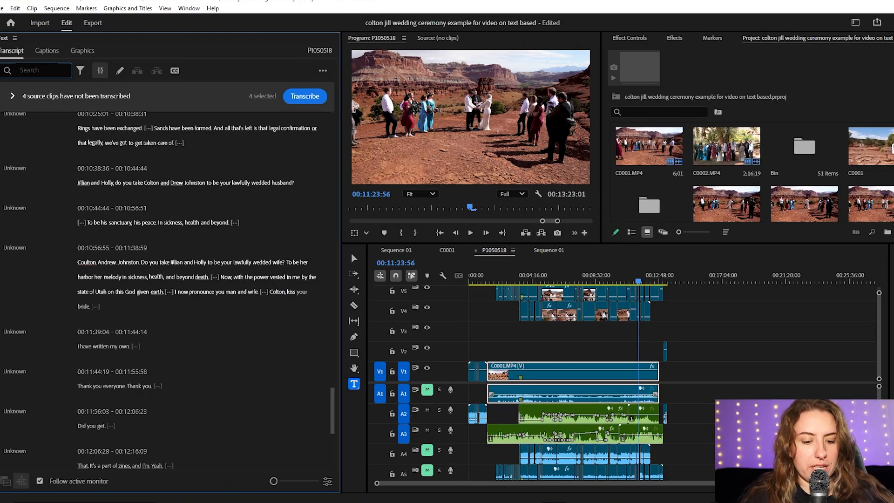
- Search the transcript for "kiss" and select the whole paragraph beginning at 00:10:56:55, up to "kiss your bride."
text(kiss)
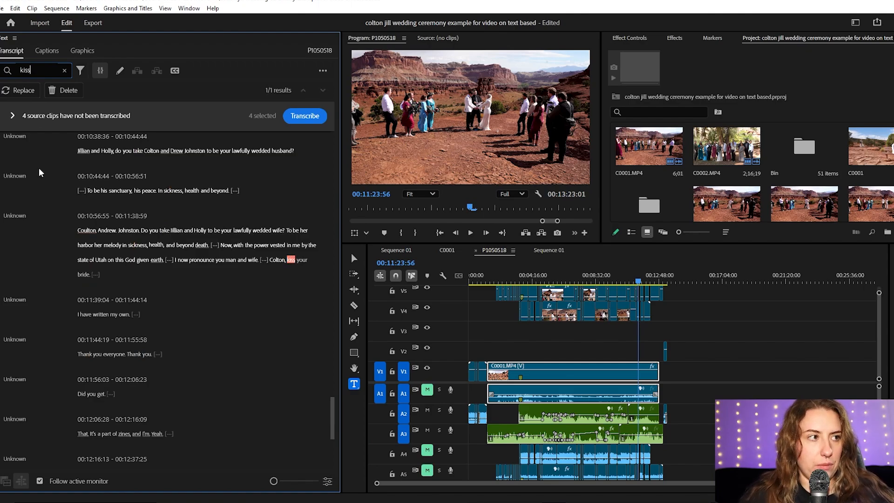
click(80, 230)
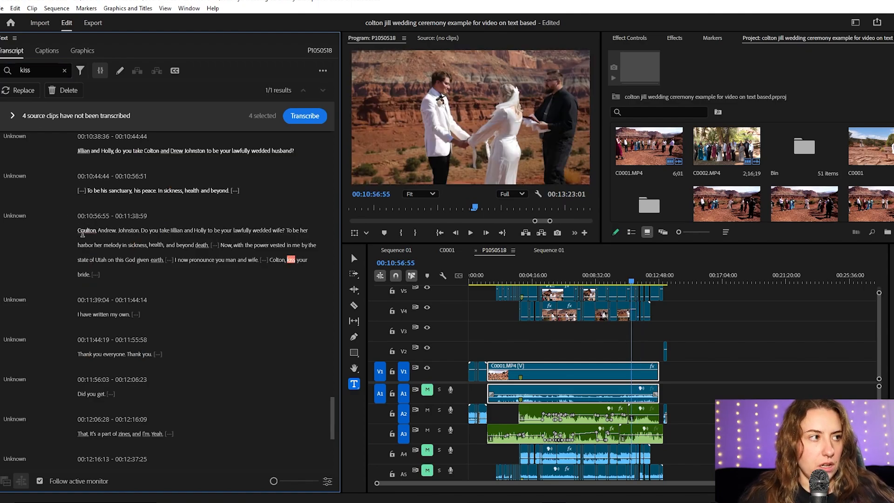
drag(80, 230, 106, 274)
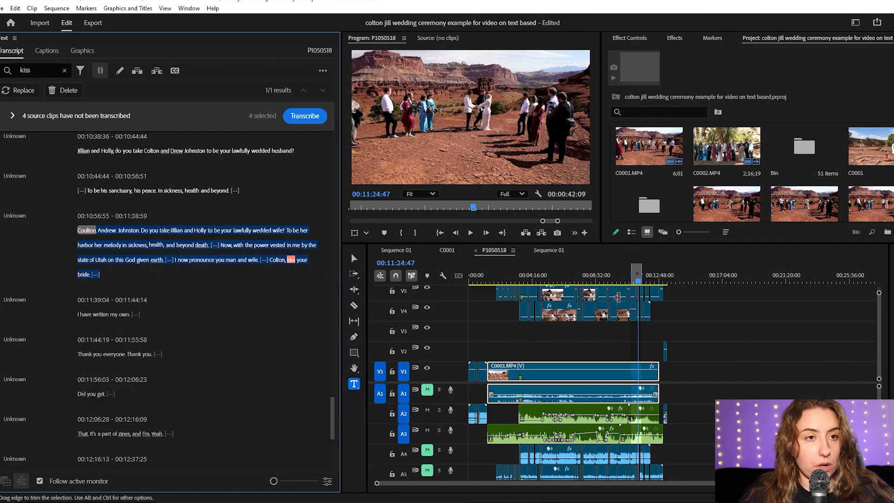
- Paste a copy of the selected passage into the empty timeline area after the last clip, around 00:16:30
click(717, 282)
key(ctrl+v)
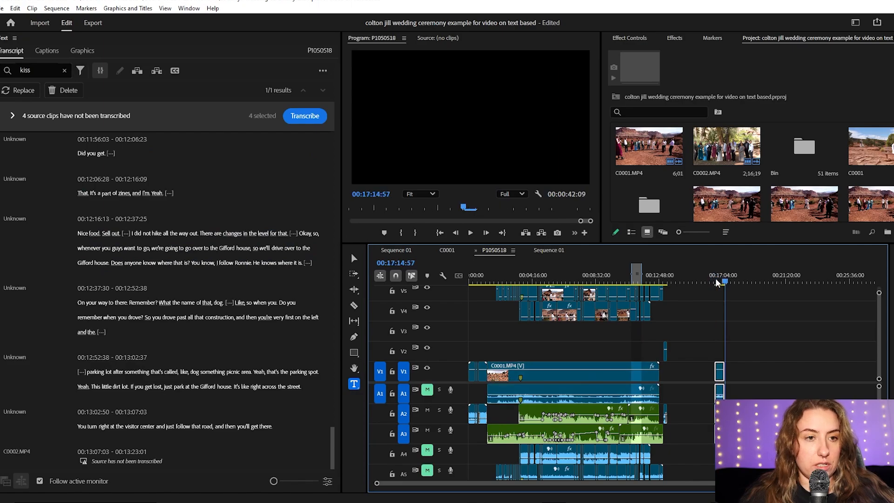
click(722, 282)
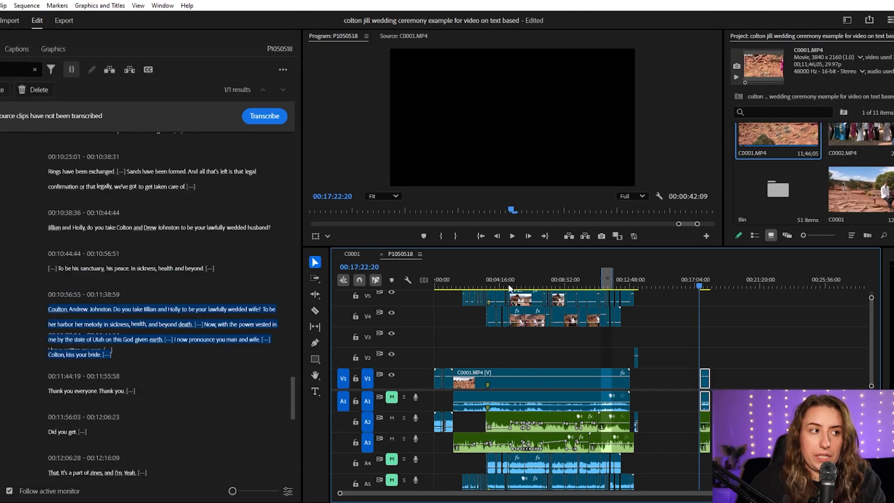
- Try extracting the marked "kiss your bride" passage from its original place in the sequence, closing the gap
scroll(172, 168, up, 4)
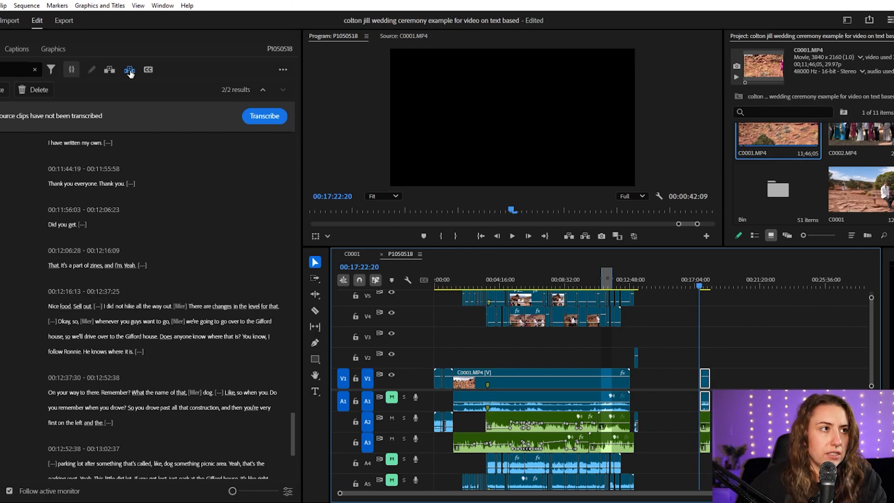
click(110, 71)
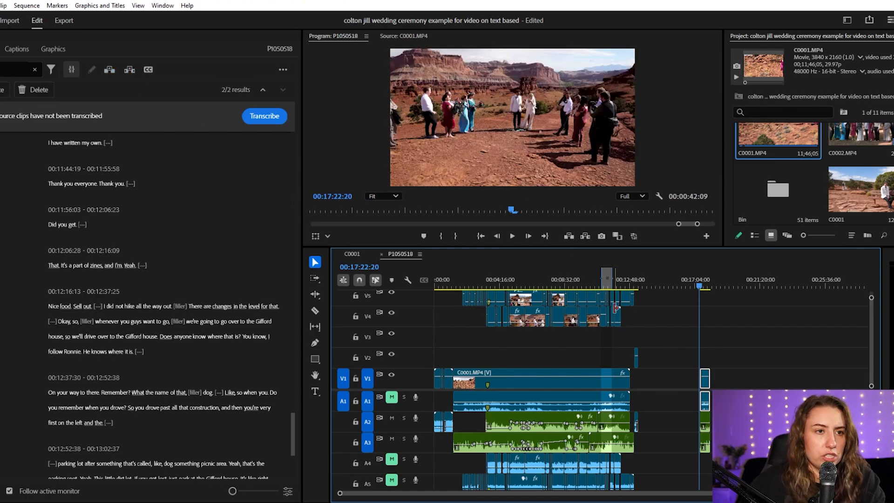
key(ctrl+z)
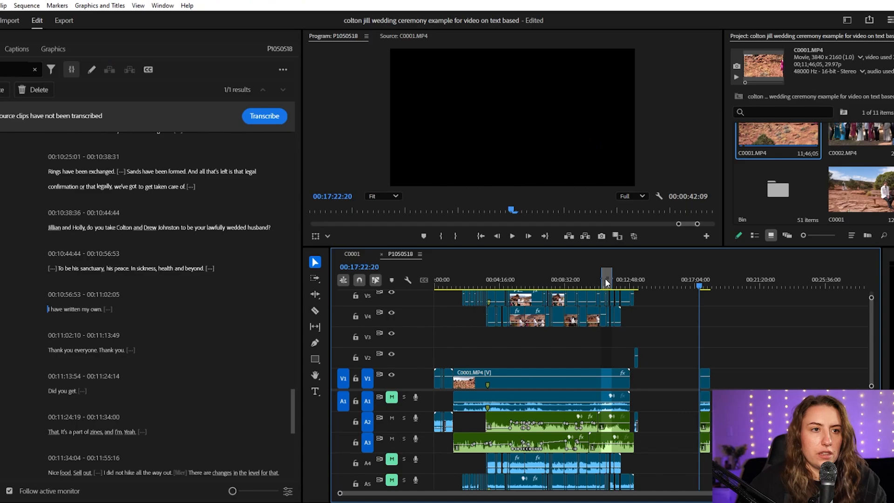
key(ctrl+shift+z)
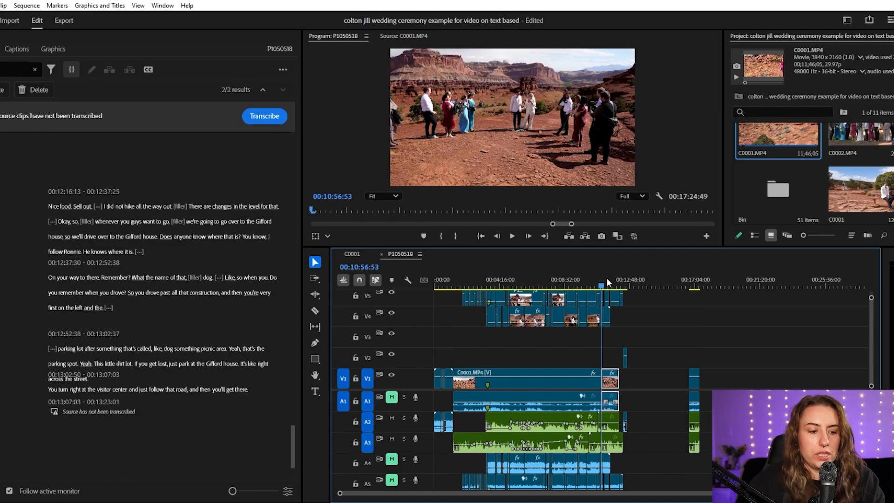
key(ctrl+z)
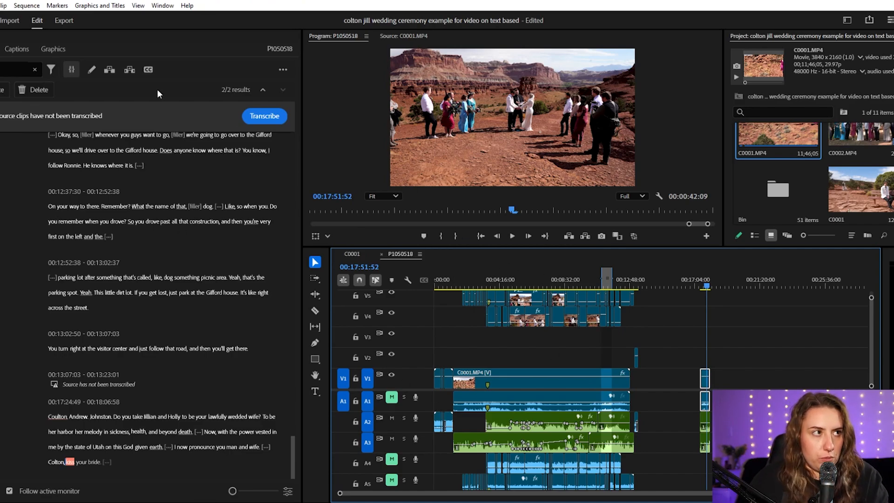
drag(605, 276, 579, 274)
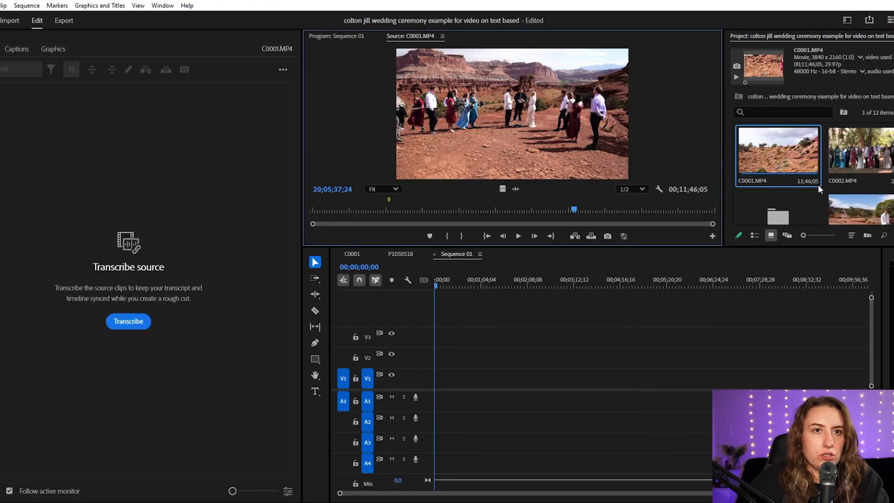
- Transcribe the C0001.MP4 source clip in English with separate speakers
right_click(819, 189)
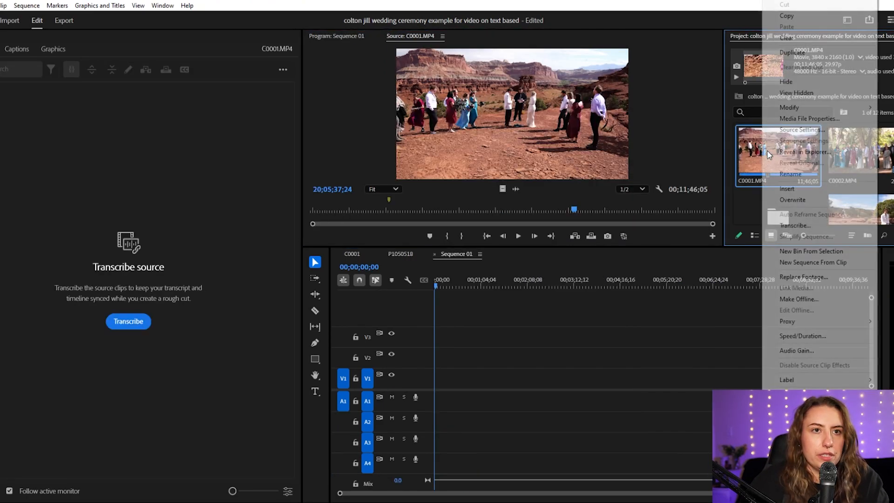
key(Escape)
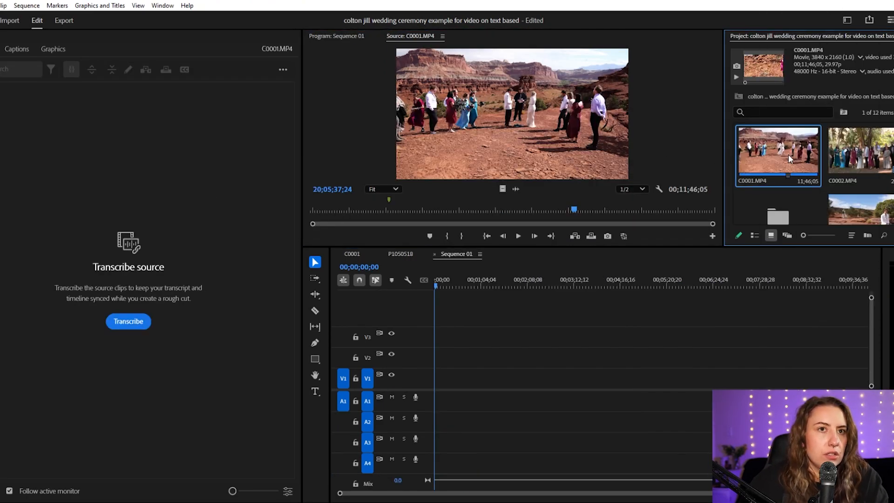
click(138, 322)
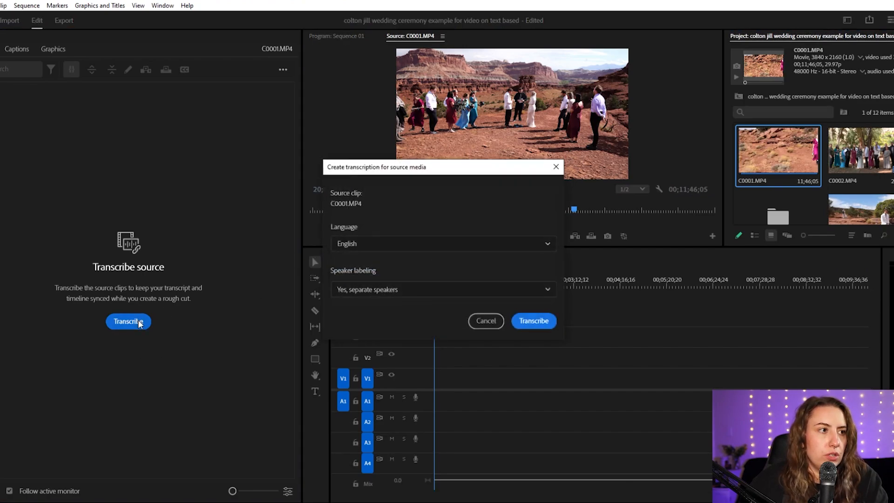
click(534, 321)
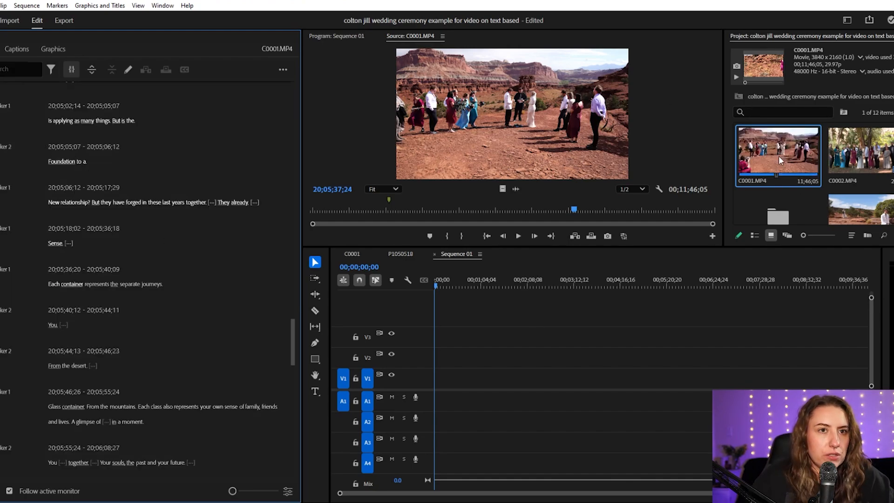
- Select the source transcript paragraph beginning "Hopefully was going to be" at 20;01;49;07 and insert it into Sequence 01
scroll(101, 200, up, 2)
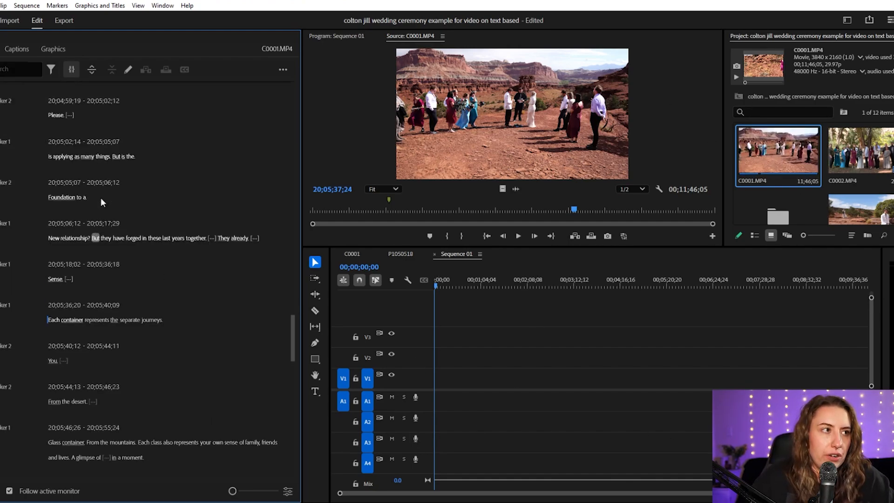
scroll(102, 200, down, 2)
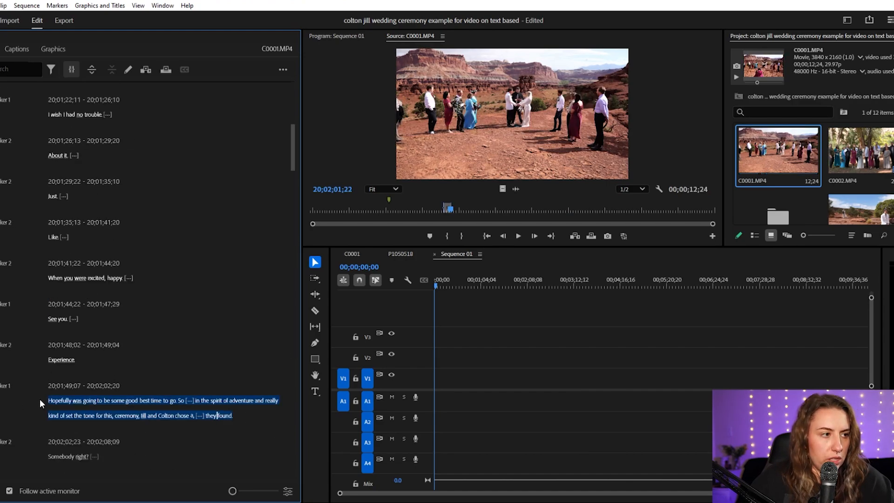
click(45, 401)
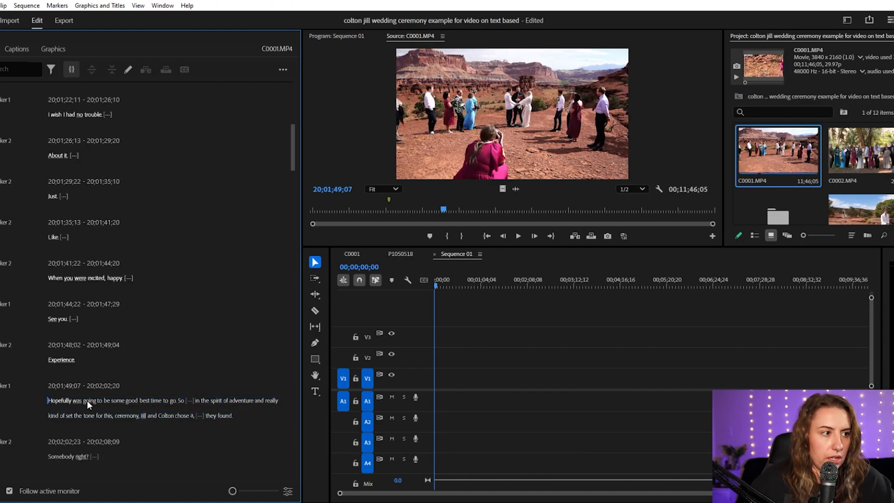
drag(89, 404, 241, 418)
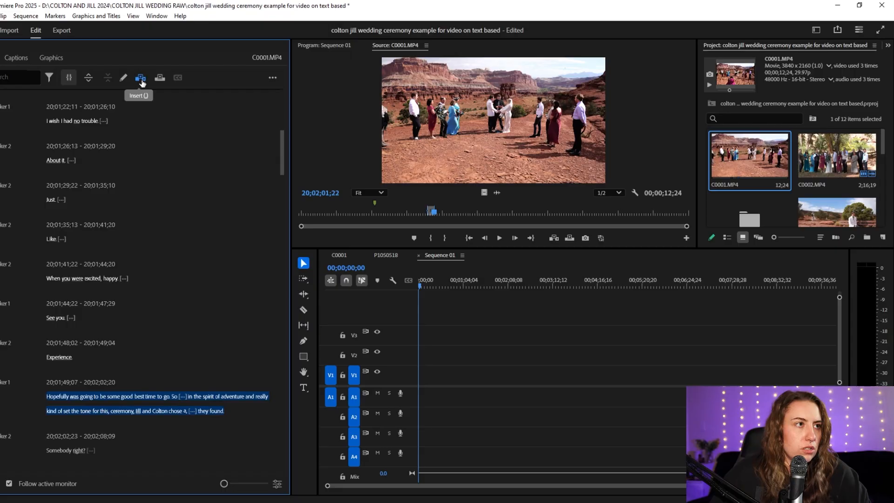
click(140, 78)
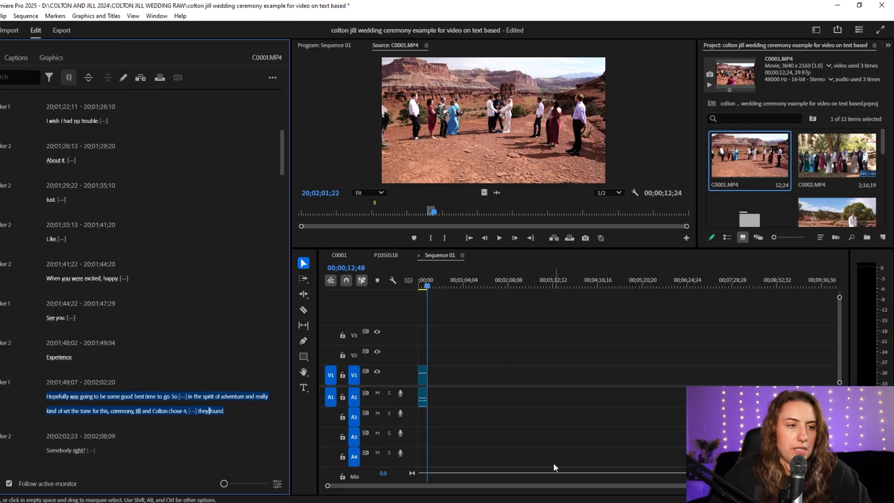
- Insert the source transcript passage "Had planned more trips." at 20;02;52;26, including its pause, into Sequence 01
scroll(168, 275, down, 6)
scroll(165, 291, down, 5)
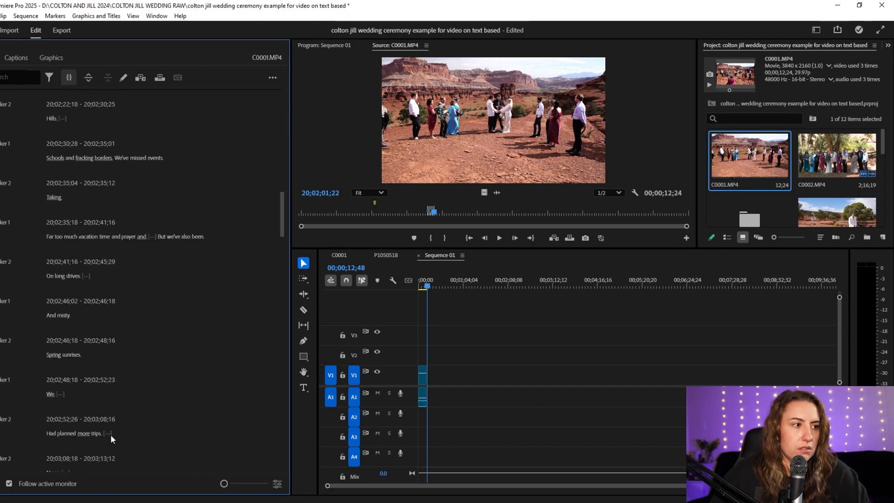
drag(110, 434, 54, 434)
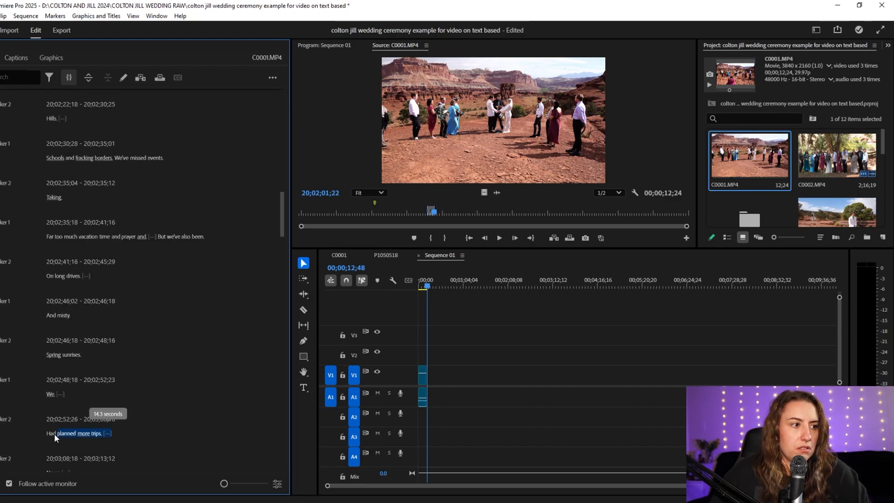
click(142, 81)
- Insert the source transcript paragraph at 20;04;25;07, from "Year" through "As you build your future," into Sequence 01
scroll(125, 330, down, 10)
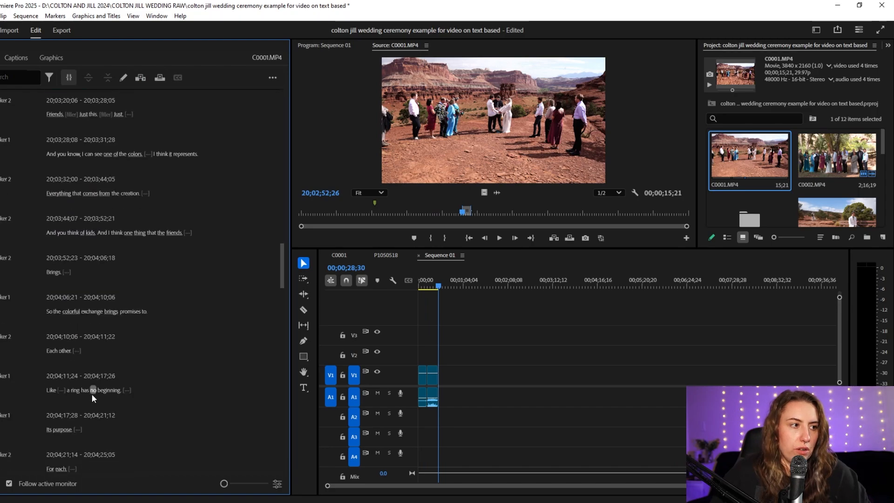
scroll(91, 393, down, 2)
drag(50, 427, 85, 445)
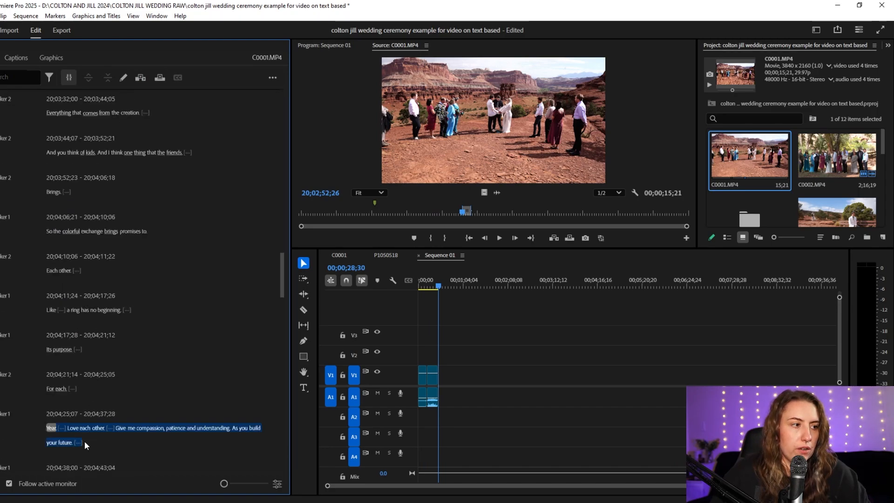
click(140, 79)
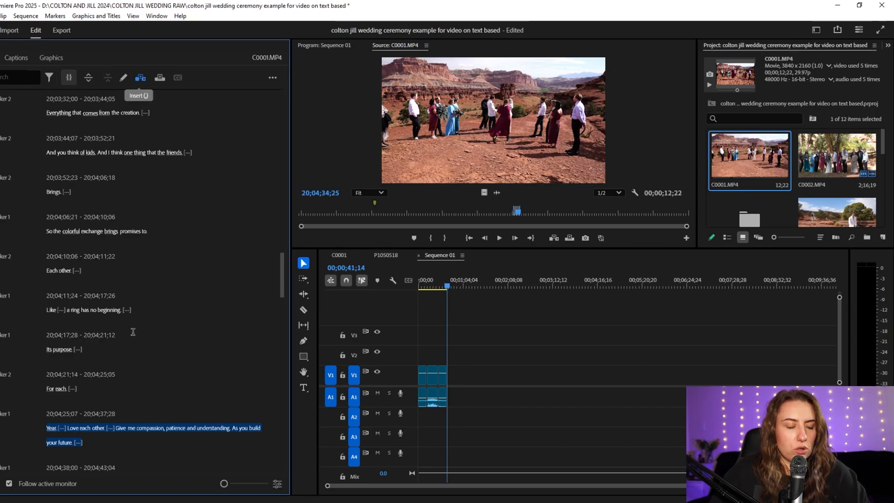
- Insert the source transcript paragraph beginning "That these three" at 20;04;45;20 into Sequence 01 and play part of it
scroll(126, 303, down, 4)
click(97, 391)
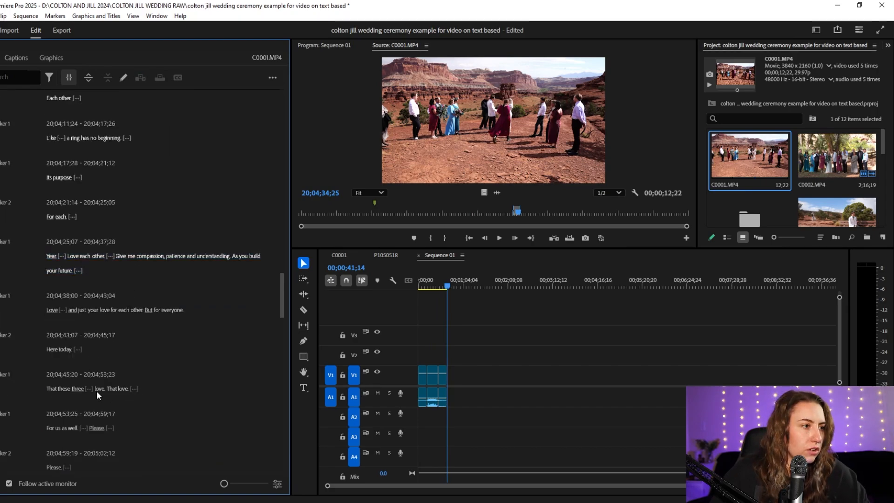
drag(96, 390, 31, 384)
key(space)
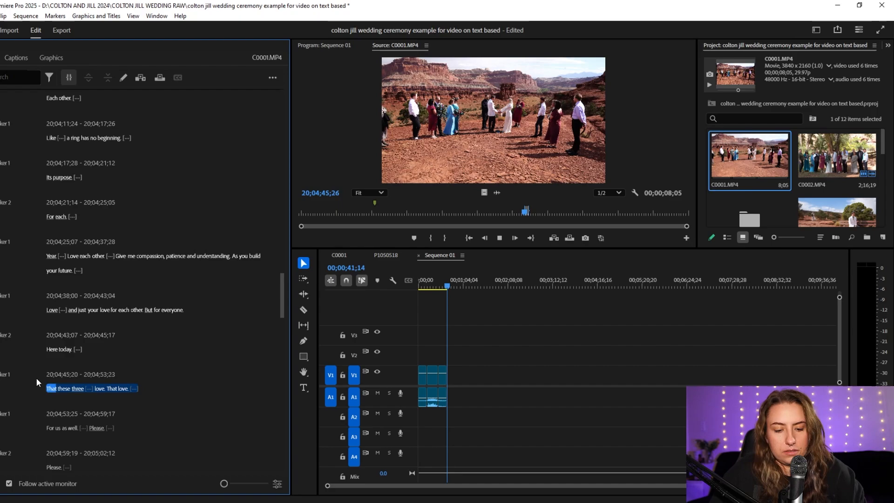
scroll(86, 366, down, 2)
key(comma)
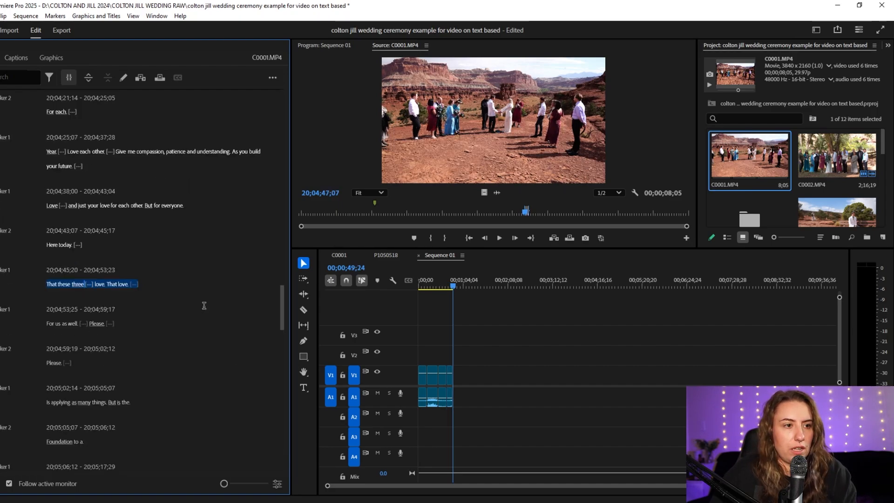
key(space)
key(space)
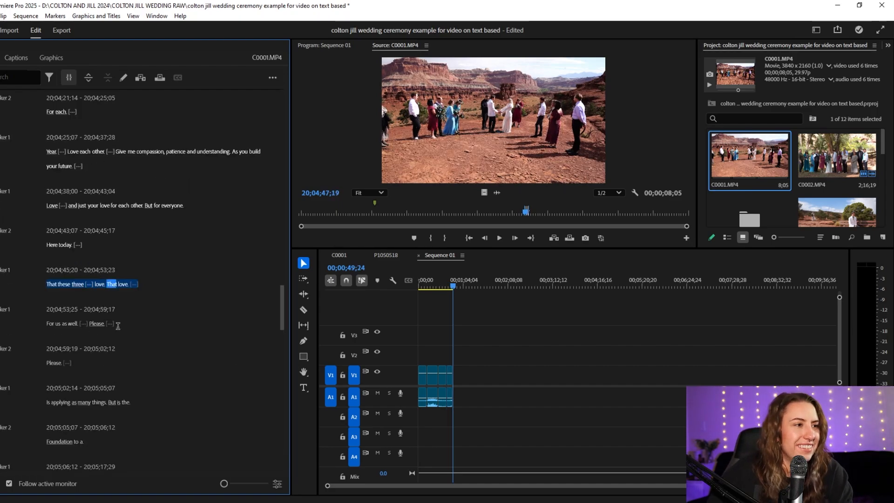
- Insert the source transcript paragraph beginning "Do, you remember when you drive" at 20;09;34;22 into Sequence 01
scroll(107, 326, down, 10)
drag(104, 458, 30, 433)
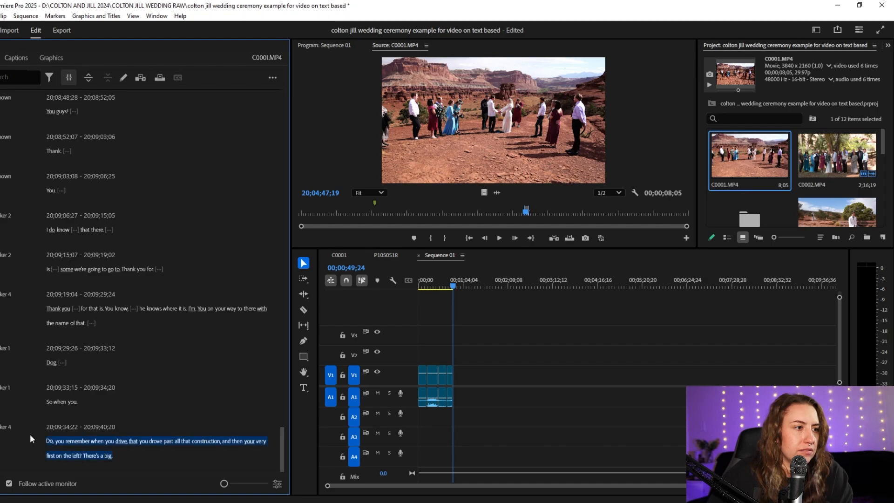
key(comma)
- Play and scrub through the clips assembled in Sequence 01 while following the sequence transcript
click(449, 284)
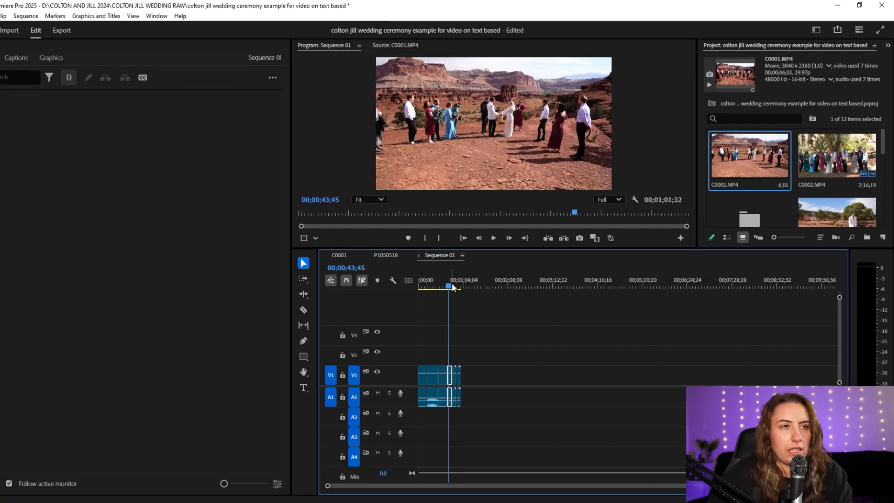
key(n)
key(space)
key(equal)
key(equal)
click(581, 286)
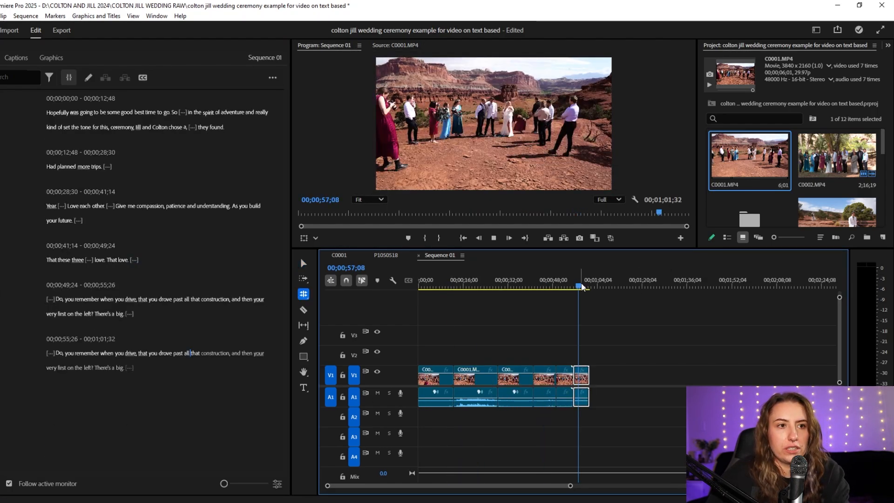
drag(433, 286, 520, 284)
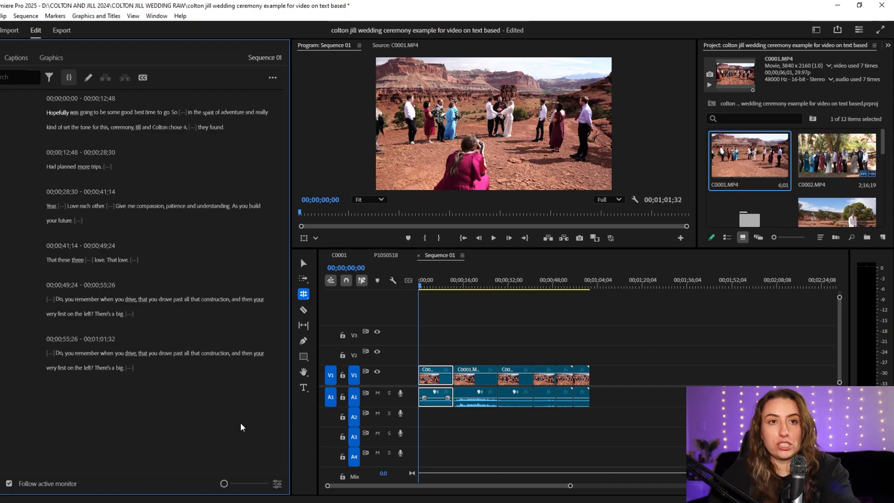
- Open the caption creation options for Sequence 01
click(16, 57)
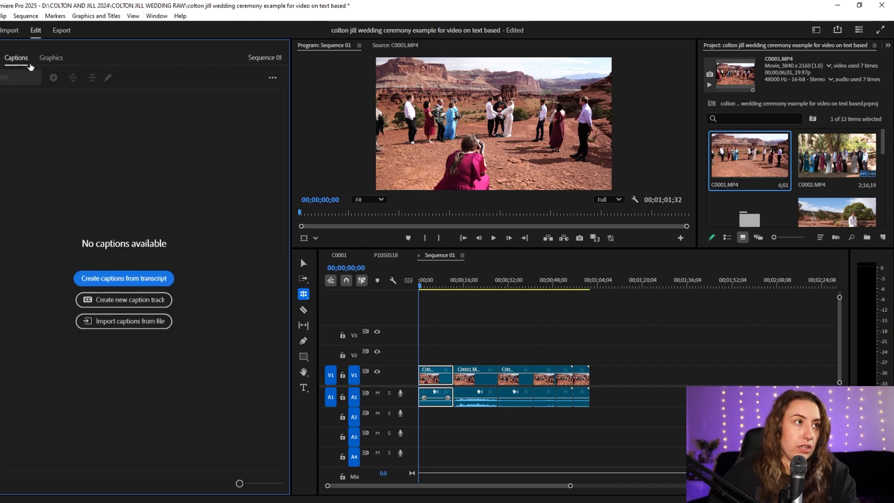